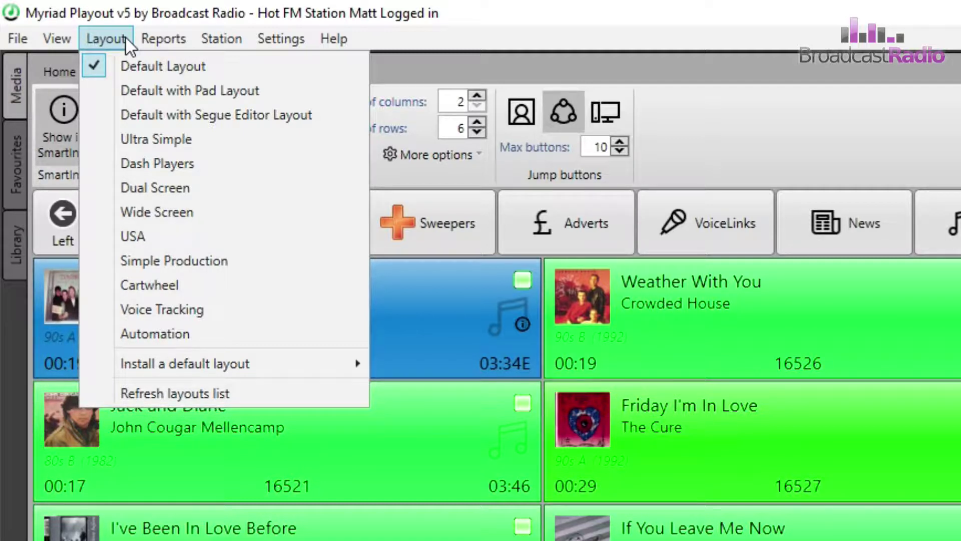
Switch through the Default with Pad, Segue Editor and Ultra Simple layouts
{"action": "left_click", "coordinate": [145, 91]}
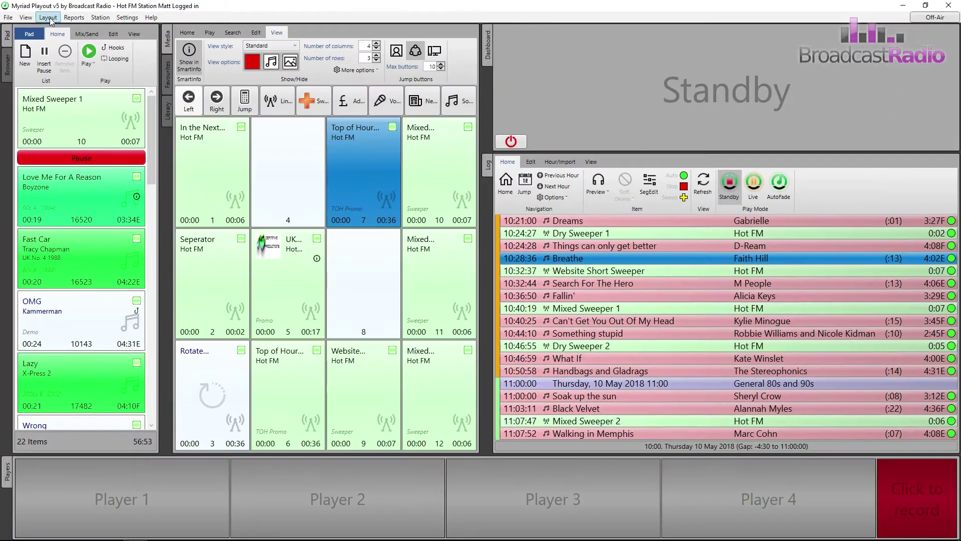
{"action": "left_click", "coordinate": [62, 22]}
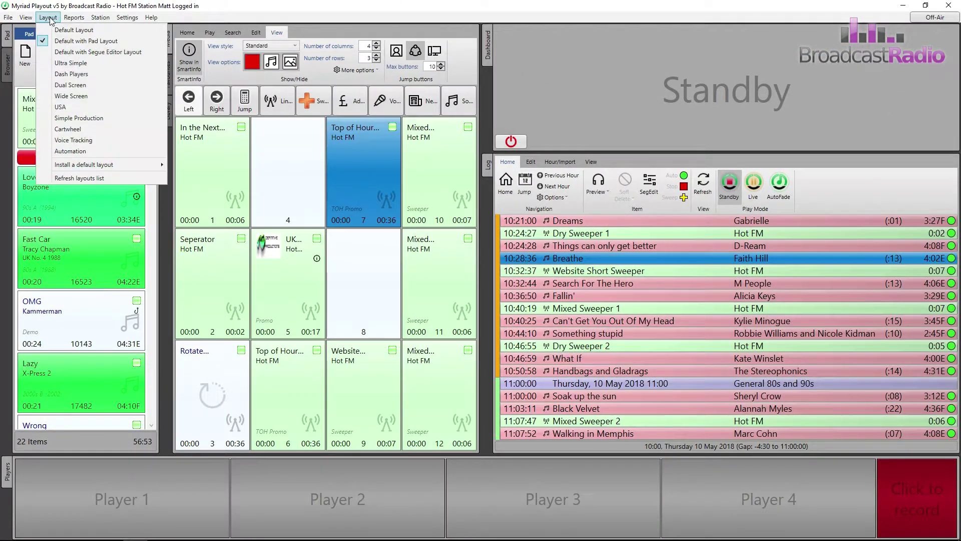
{"action": "left_click", "coordinate": [62, 58]}
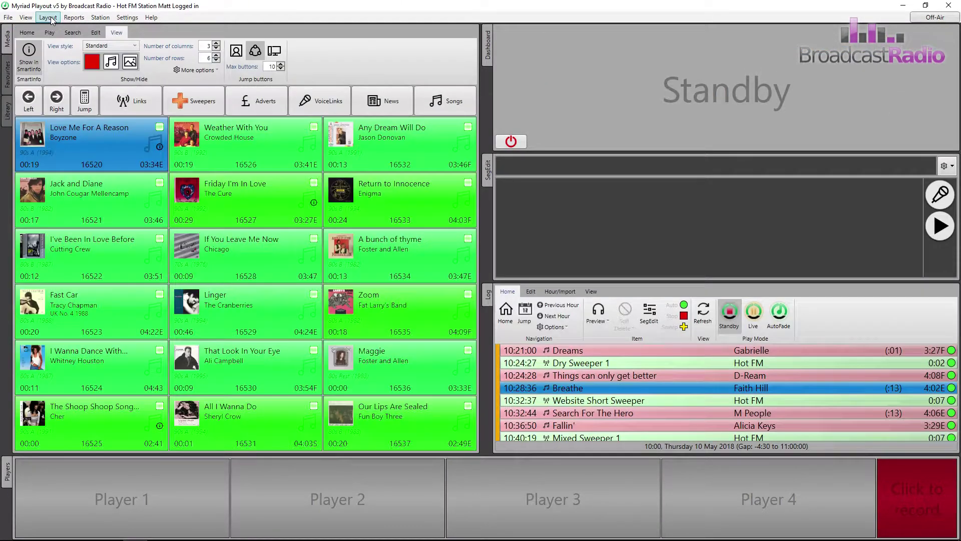
{"action": "left_click", "coordinate": [48, 17]}
{"action": "left_click", "coordinate": [64, 63]}
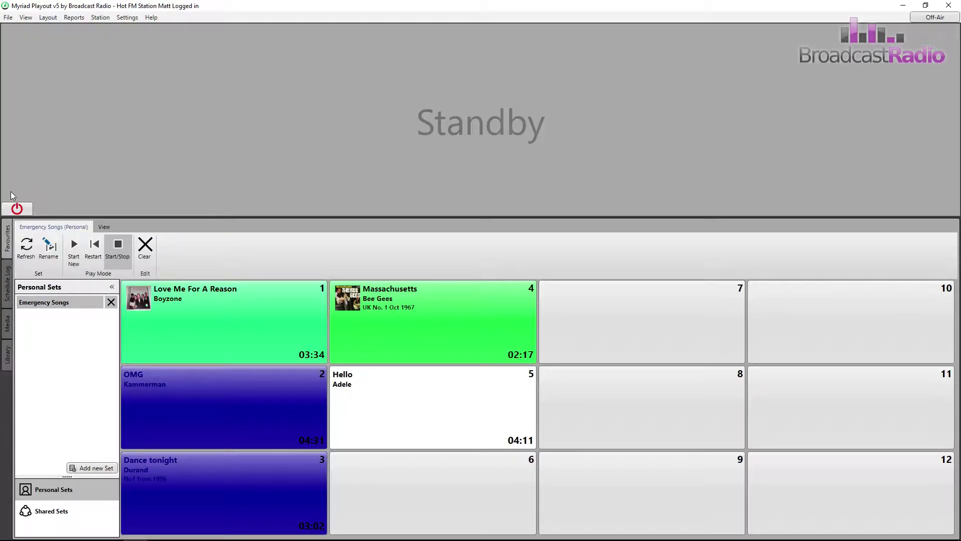
In Ultra Simple, show the schedule log, media pads, Library, then Favourites in the lower panel
{"action": "left_click", "coordinate": [8, 288]}
{"action": "left_click", "coordinate": [7, 326]}
{"action": "left_click", "coordinate": [9, 353]}
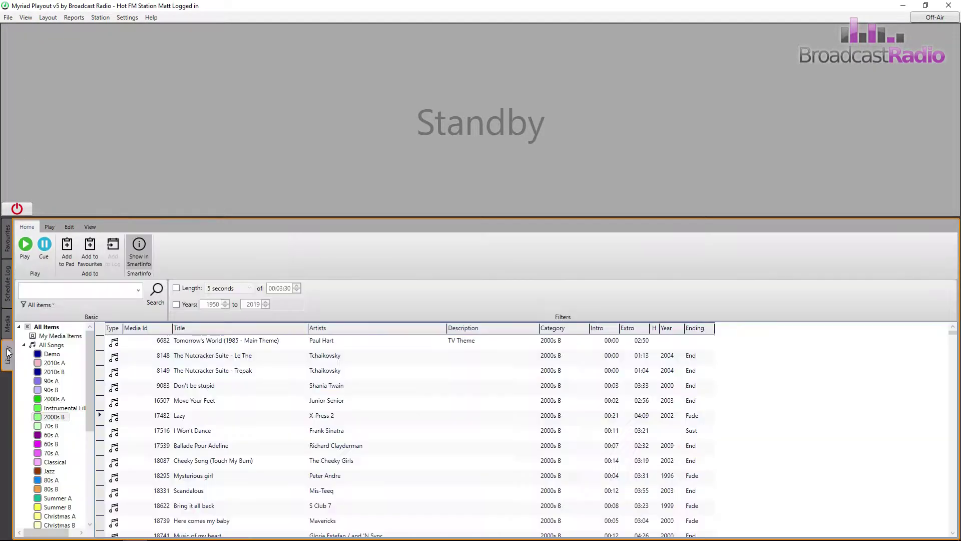
{"action": "left_click", "coordinate": [8, 244]}
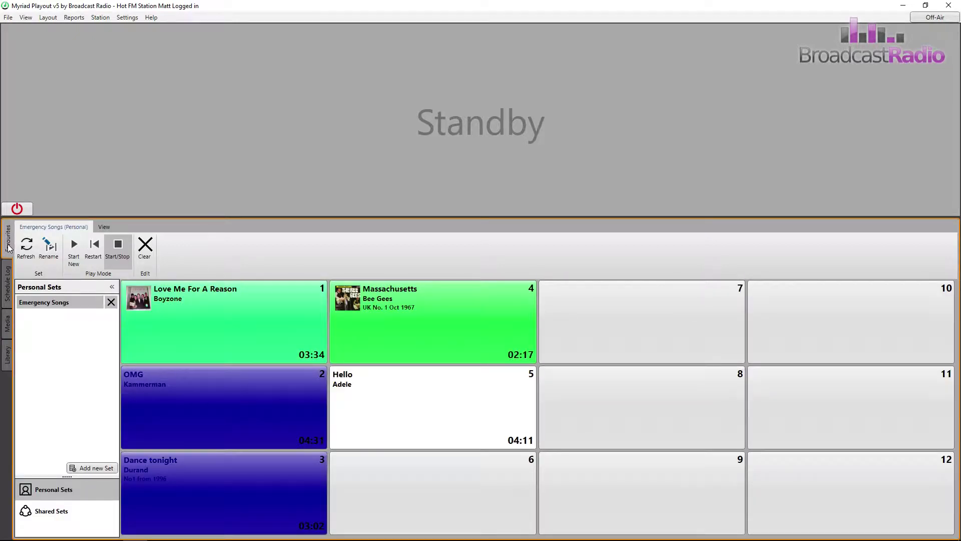
Try the Dash Players, Dual Screen and Wide Screen layouts, then return to Default Layout
{"action": "left_click", "coordinate": [48, 17]}
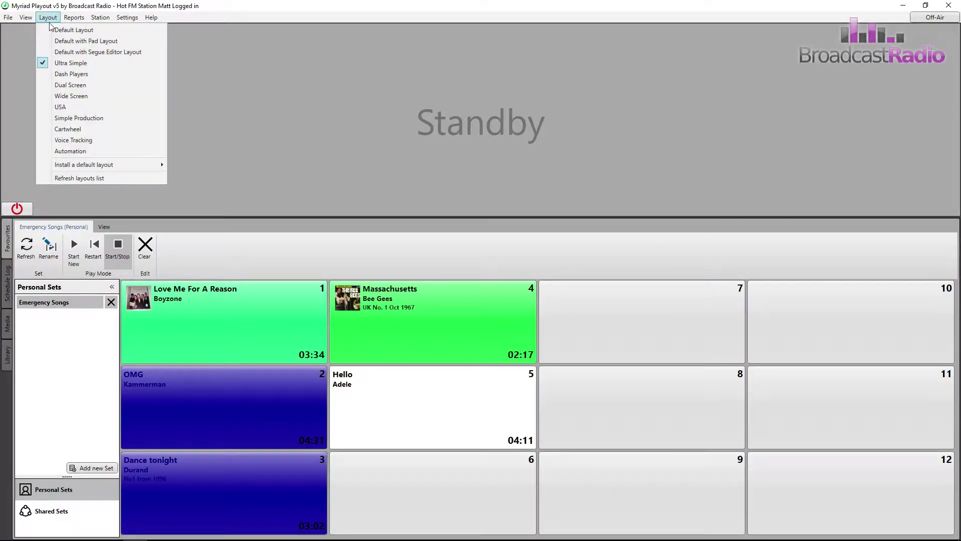
{"action": "left_click", "coordinate": [83, 74]}
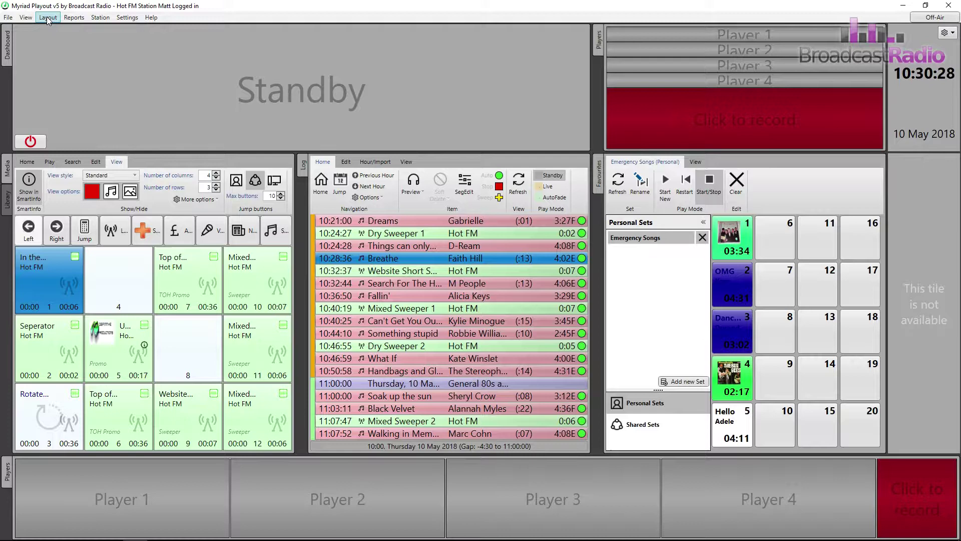
{"action": "left_click", "coordinate": [50, 18]}
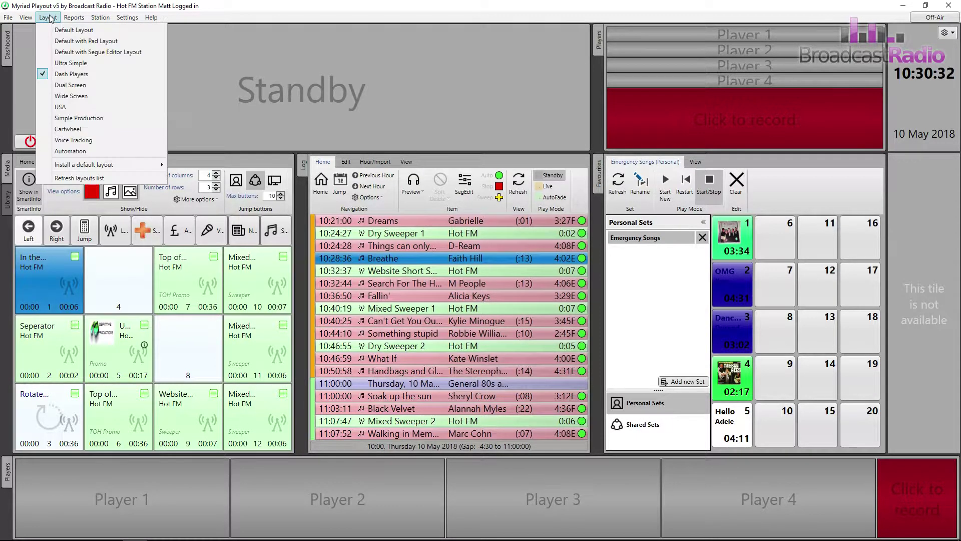
{"action": "left_click", "coordinate": [57, 85]}
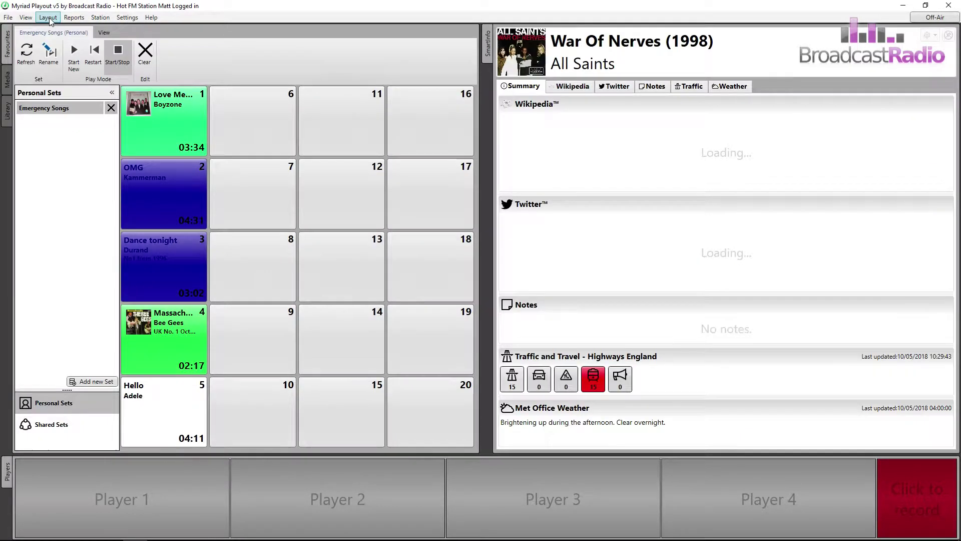
{"action": "left_click", "coordinate": [49, 20]}
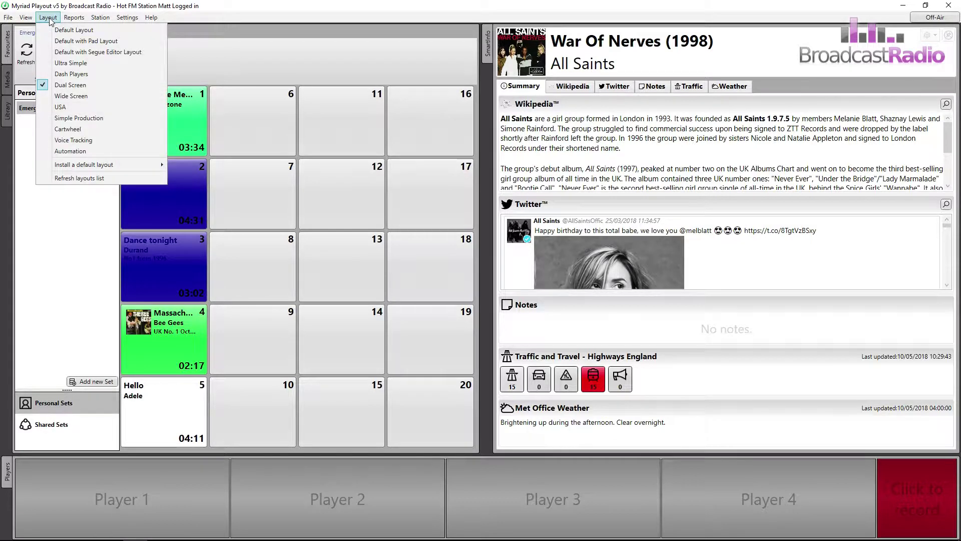
{"action": "left_click", "coordinate": [60, 95]}
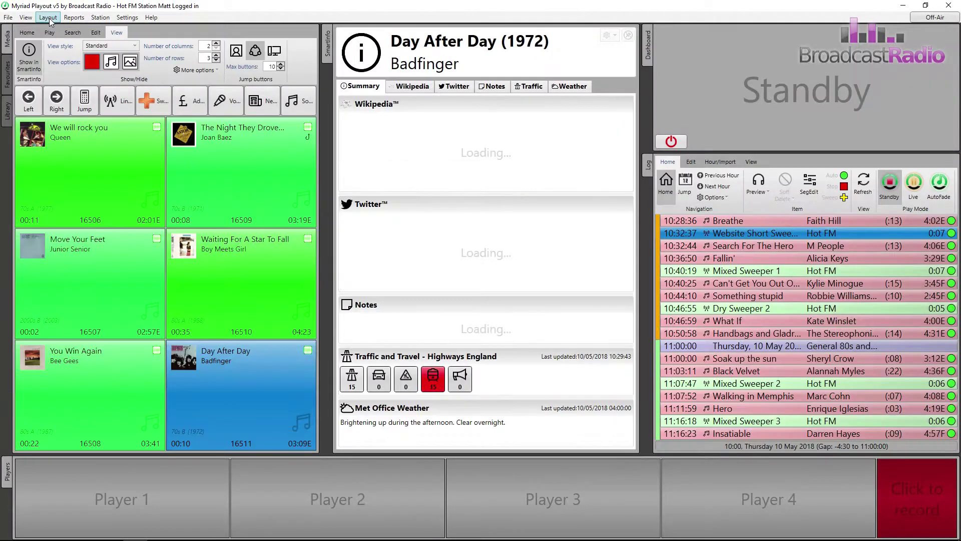
{"action": "left_click", "coordinate": [48, 17]}
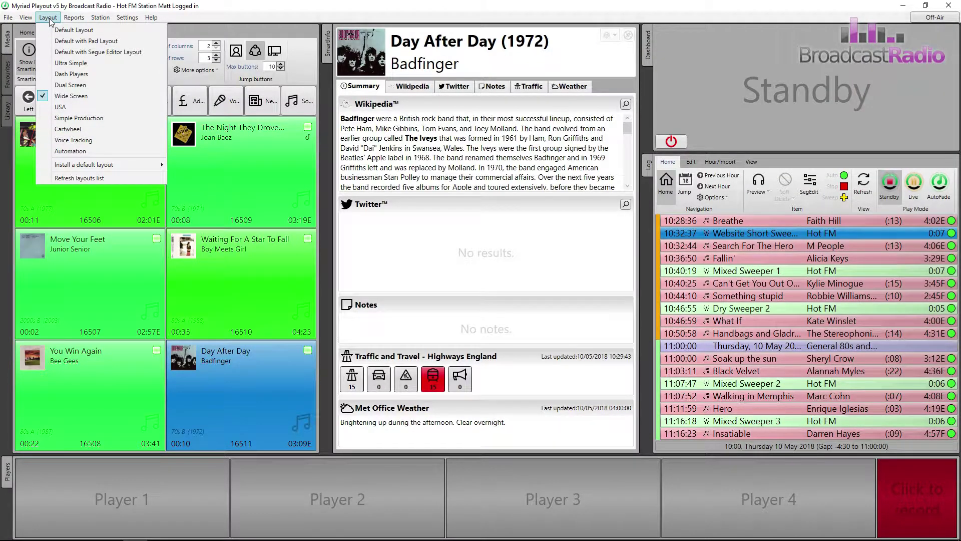
{"action": "left_click", "coordinate": [61, 30]}
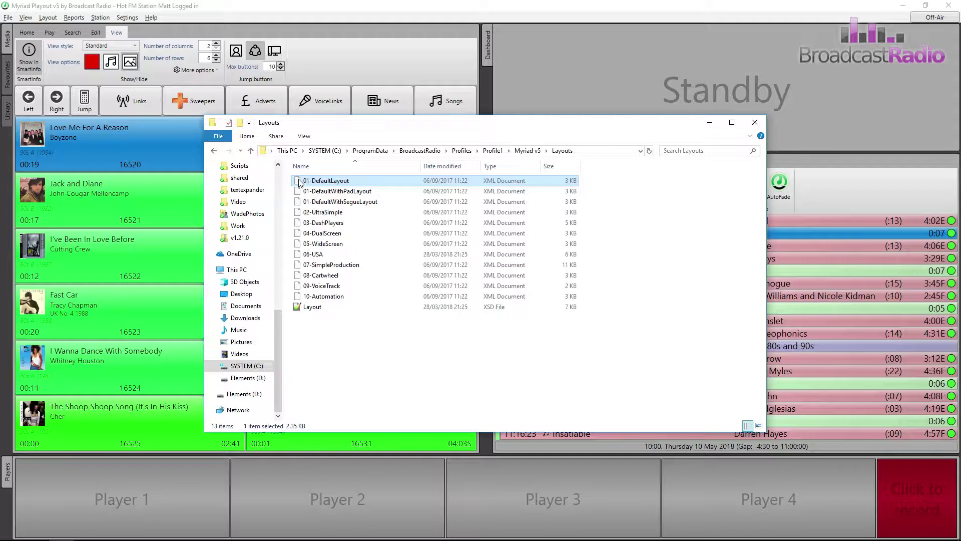
Bring up the context menu for 01-DefaultLayout in the Myriad v5 Layouts folder
{"action": "right_click", "coordinate": [298, 184]}
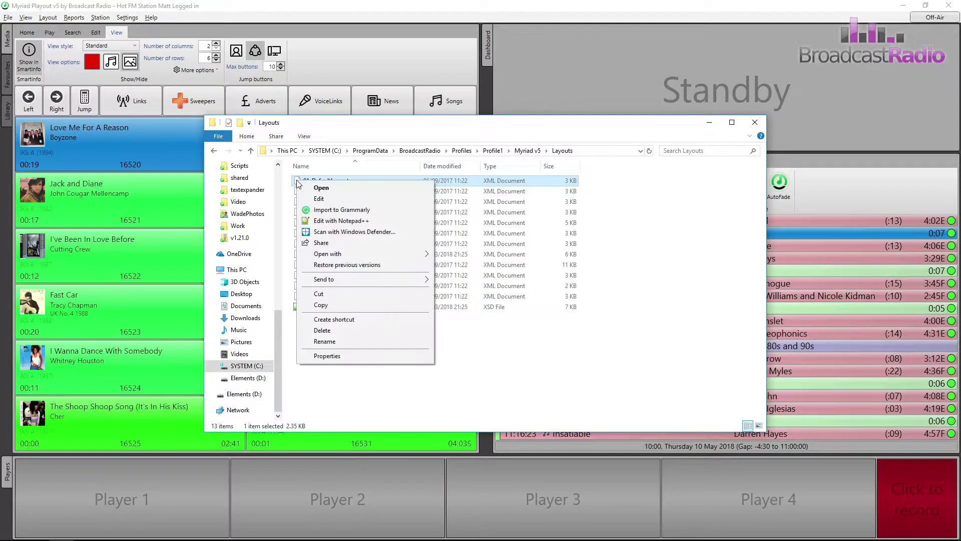
Open 01-DefaultLayout in Notepad++ and append '-New' to the 'Default Layout' header on line 2
{"action": "left_click", "coordinate": [402, 220]}
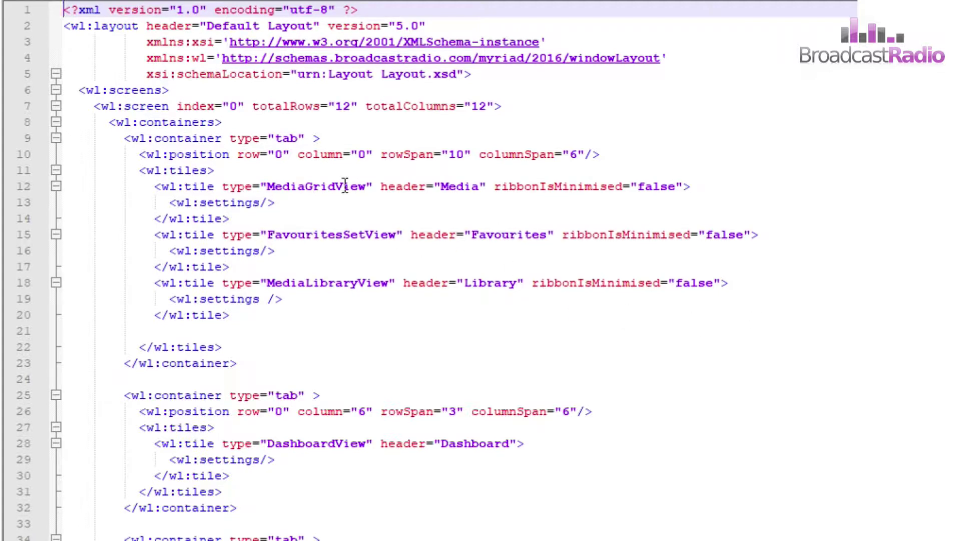
{"action": "left_click", "coordinate": [318, 26]}
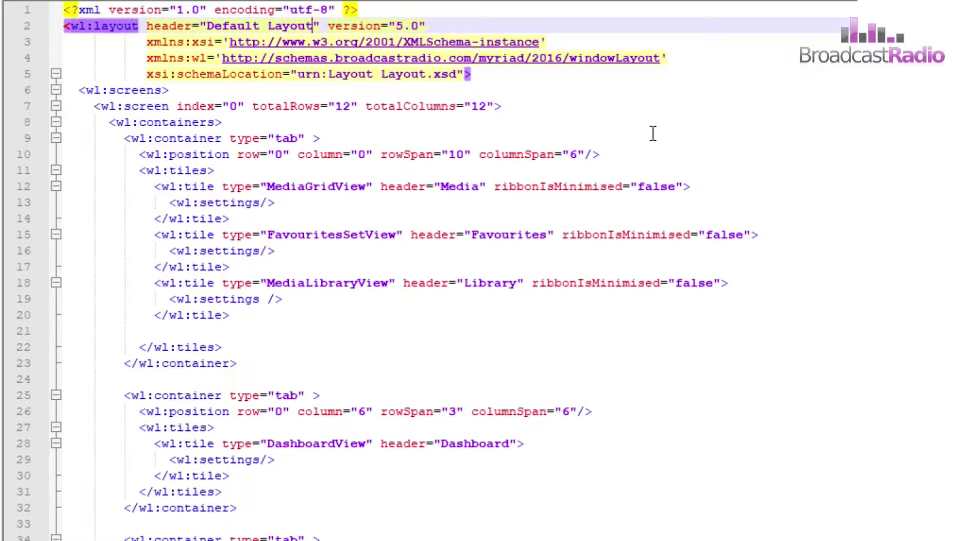
{"action": "type", "text": "-"}
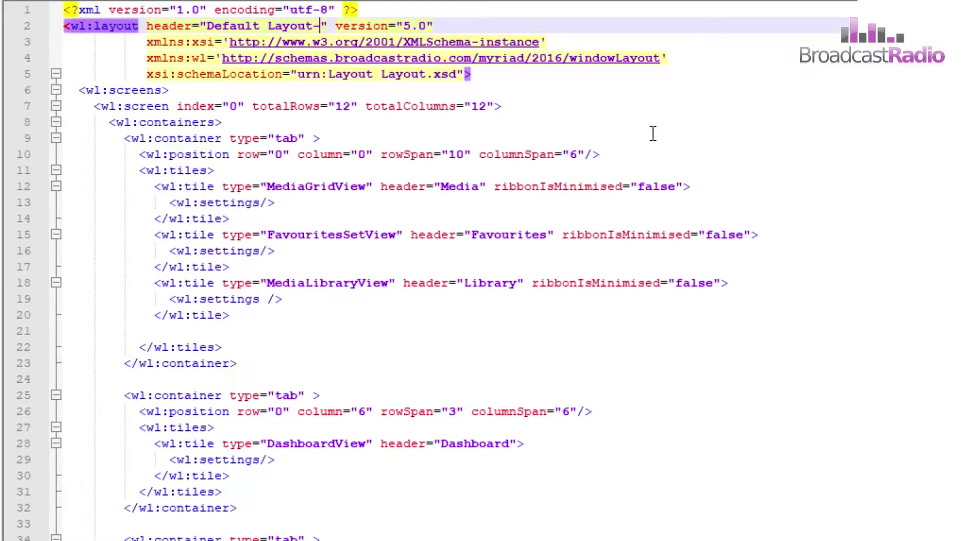
{"action": "type", "text": "New"}
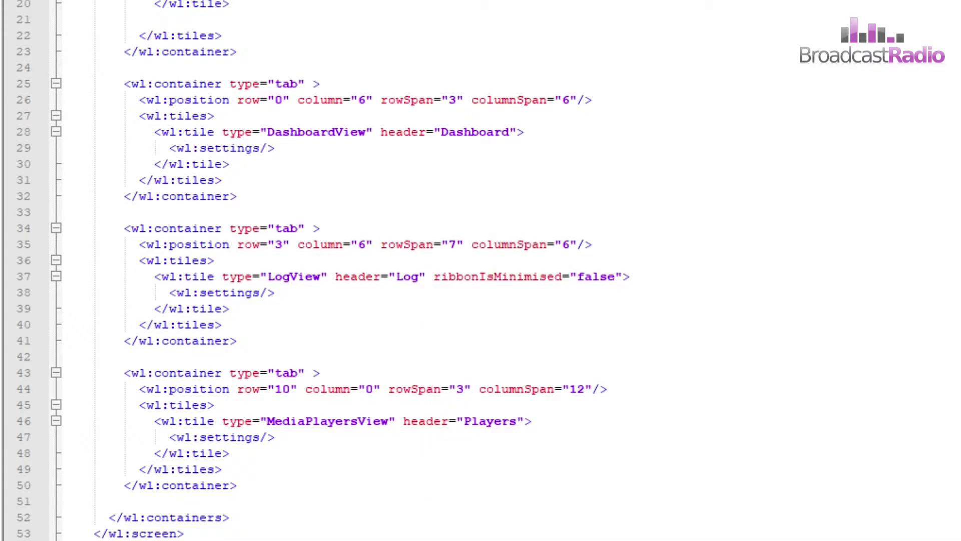
Move the MediaLibraryView tile block to a new line after <wl:tiles> on line 11, then save
{"action": "scroll", "coordinate": [230, 315], "scroll_direction": "up", "scroll_amount": 7}
{"action": "left_click_drag", "start_coordinate": [229, 315], "coordinate": [155, 283]}
{"action": "key", "text": "ctrl+c"}
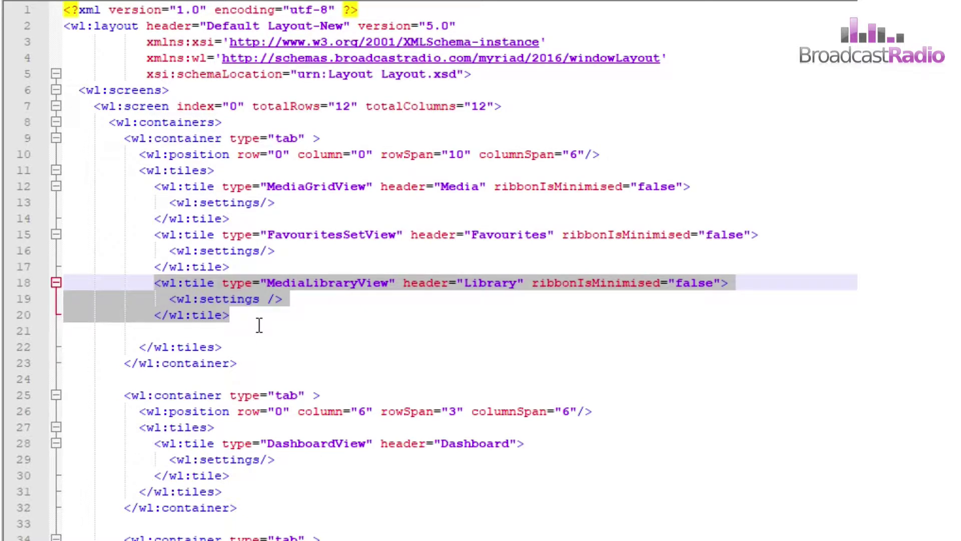
{"action": "key", "text": "Delete"}
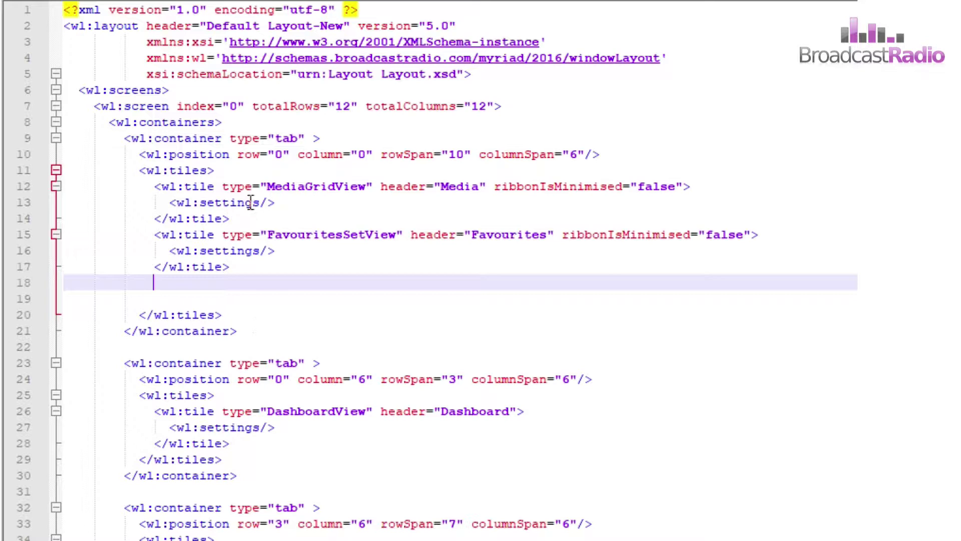
{"action": "left_click", "coordinate": [252, 170]}
{"action": "key", "text": "Return"}
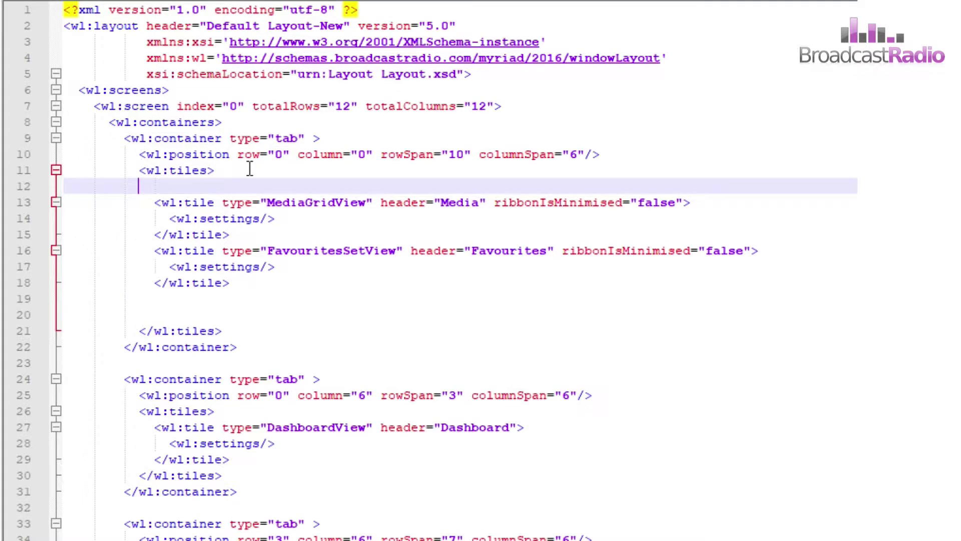
{"action": "key", "text": "ctrl+v"}
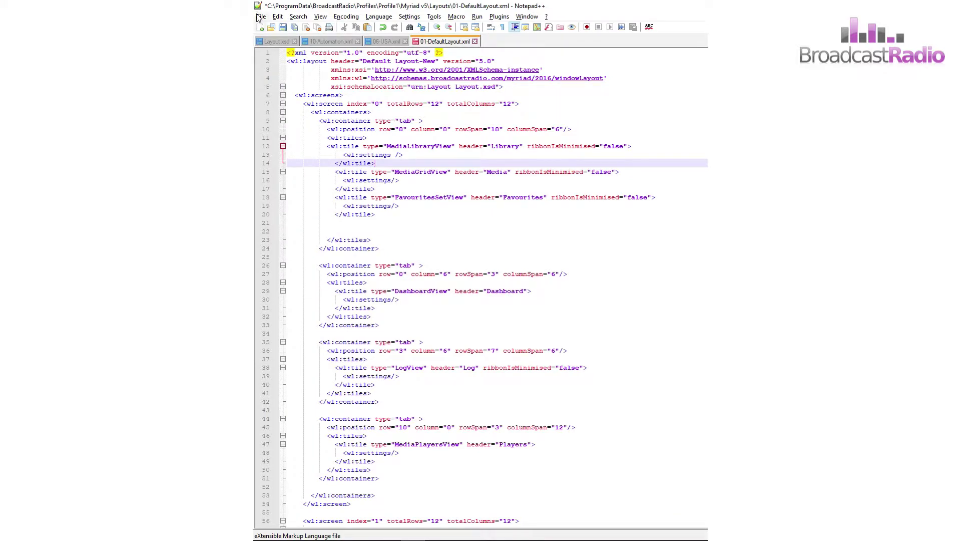
{"action": "left_click", "coordinate": [261, 16]}
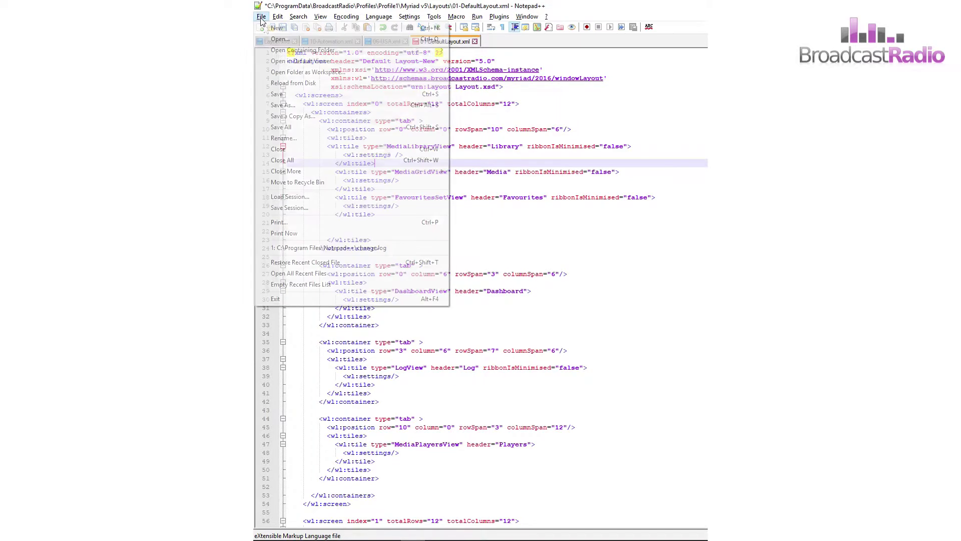
{"action": "left_click", "coordinate": [289, 93]}
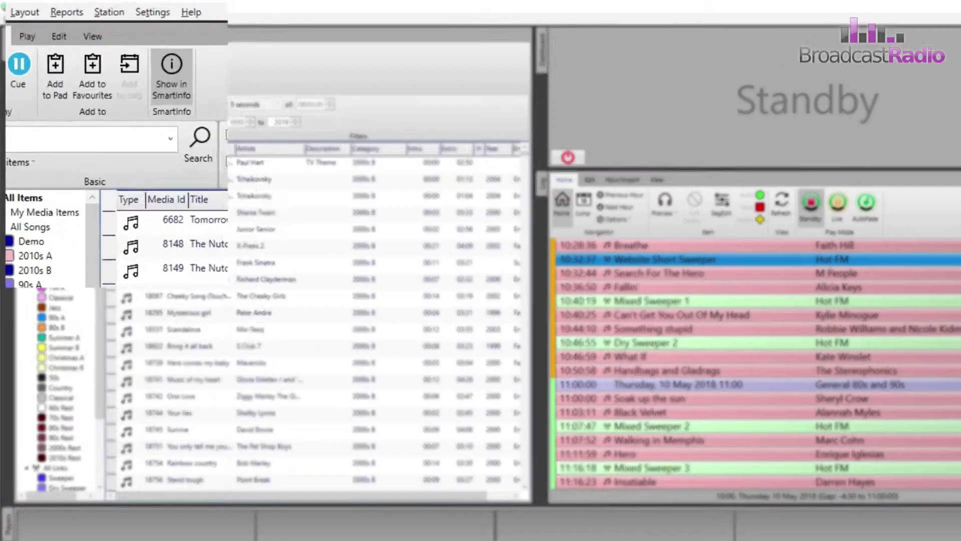
Refresh the layouts list and apply Default Layout-New, showing the library at the top
{"action": "left_click", "coordinate": [26, 11]}
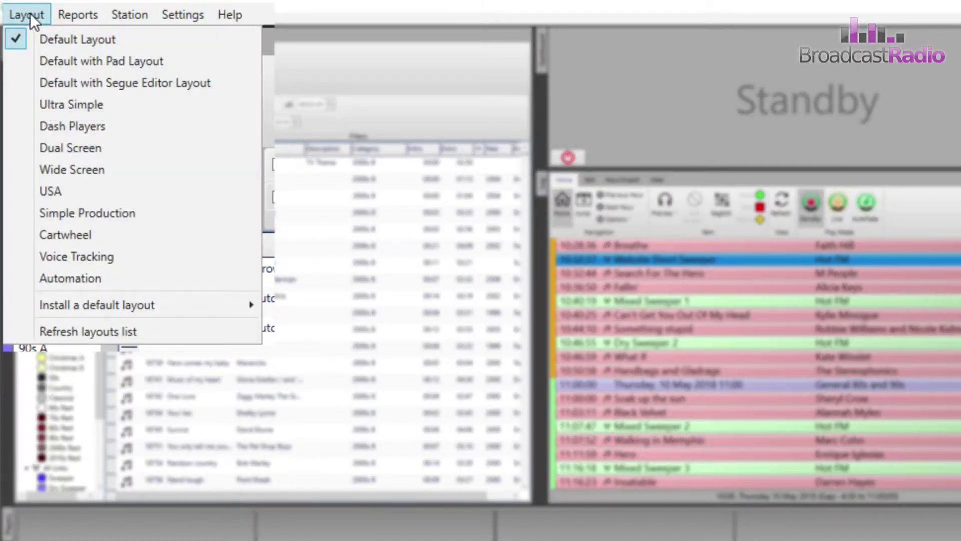
{"action": "left_click", "coordinate": [98, 332]}
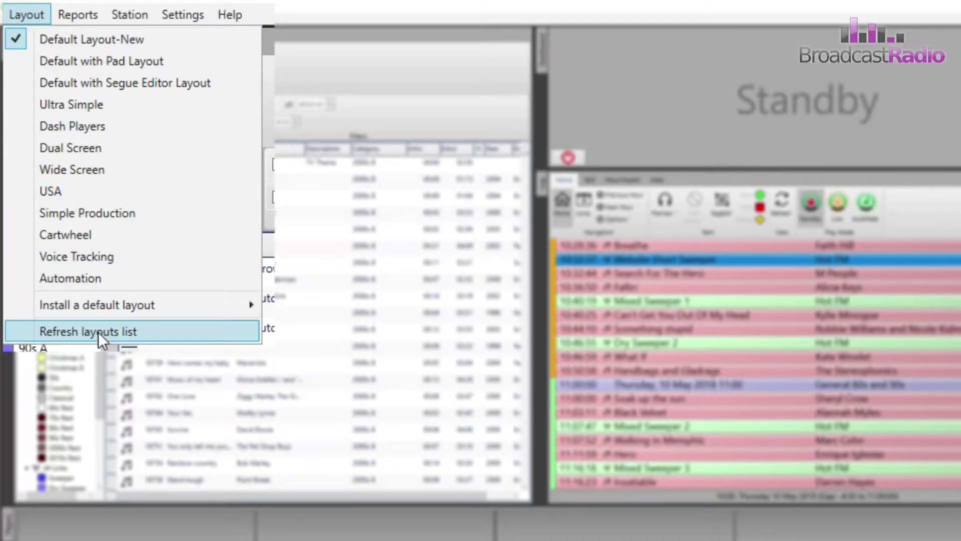
{"action": "left_click", "coordinate": [168, 39]}
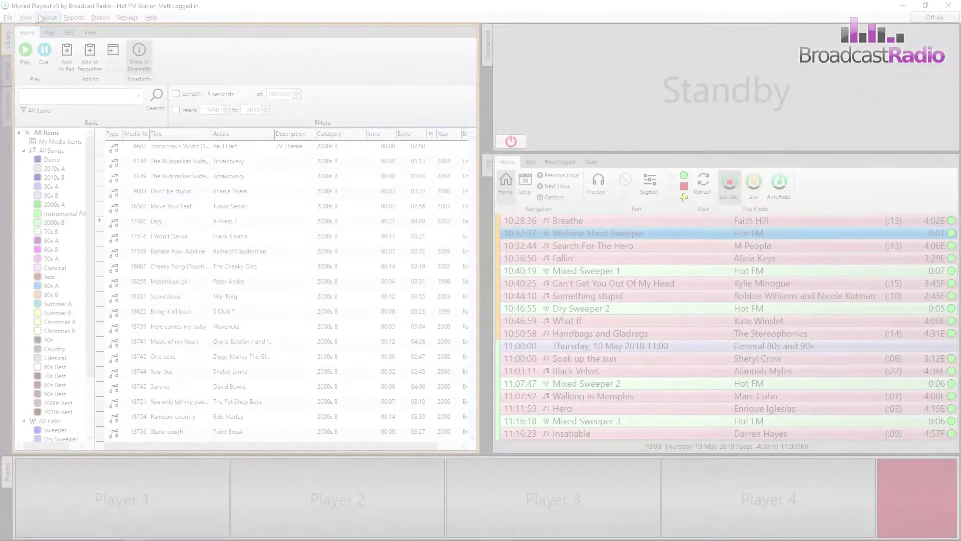
Reinstall the stock Default Layout, confirming the overwrite of 01-DefaultLayout.xml
{"action": "left_click", "coordinate": [52, 20]}
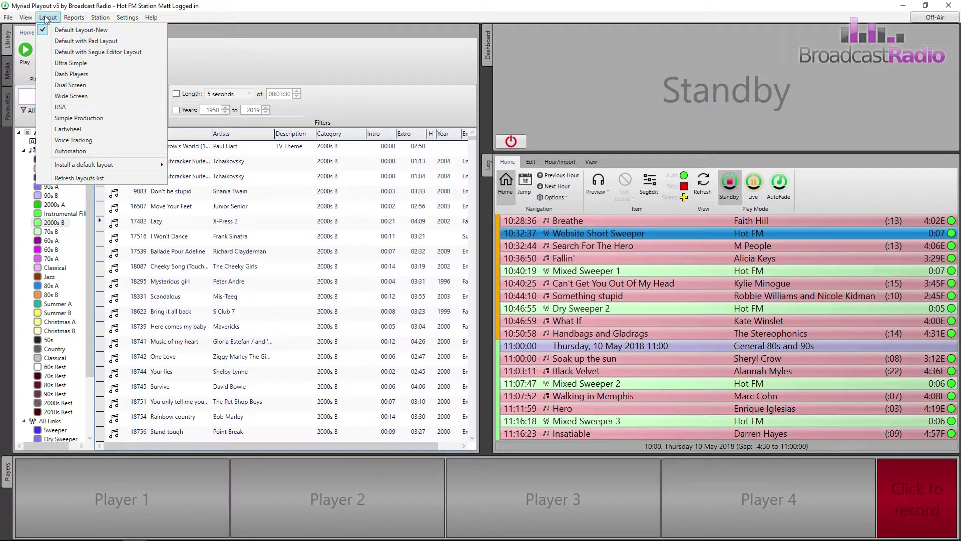
{"action": "mouse_move", "coordinate": [129, 166]}
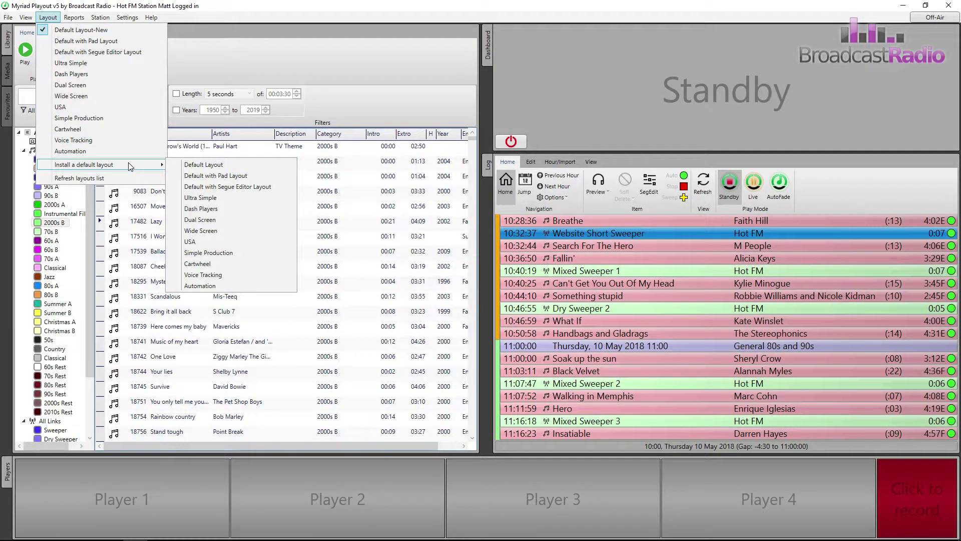
{"action": "left_click", "coordinate": [219, 165]}
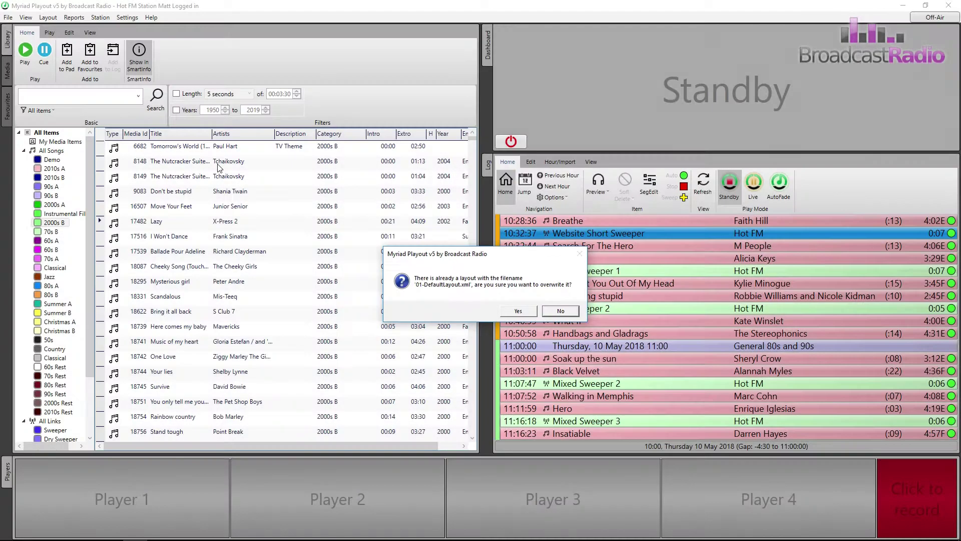
{"action": "key", "text": "Return"}
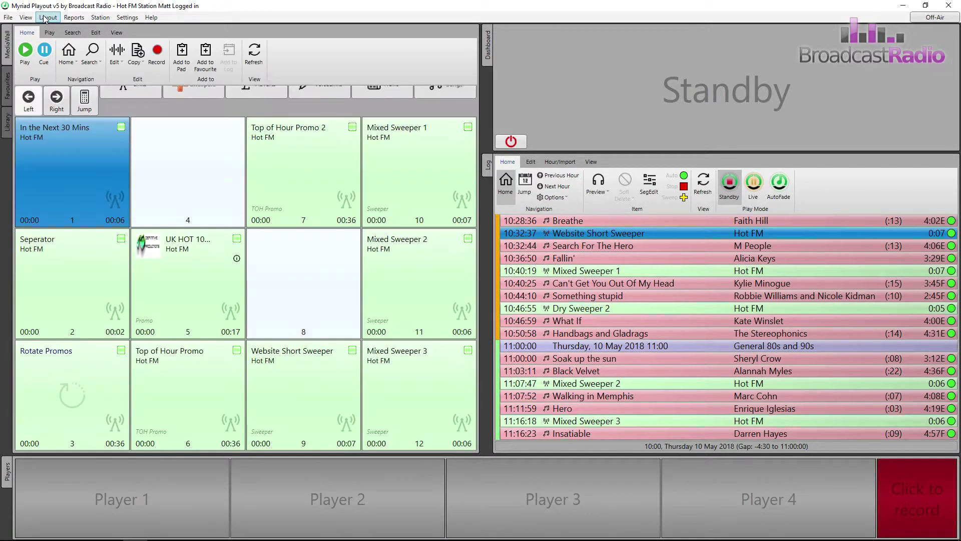
Switch to the restored Default Layout with the Hot FM media pads
{"action": "left_click", "coordinate": [46, 18]}
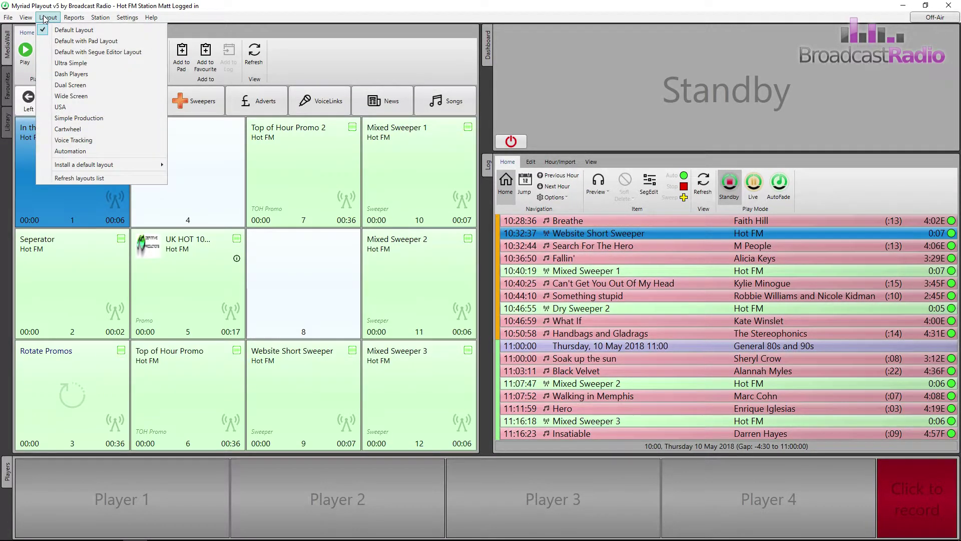
{"action": "left_click", "coordinate": [59, 30]}
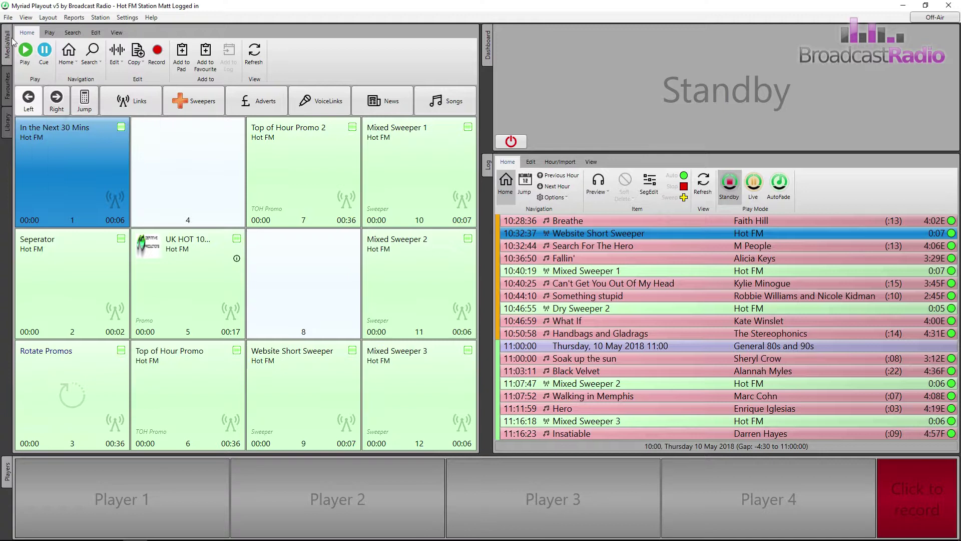